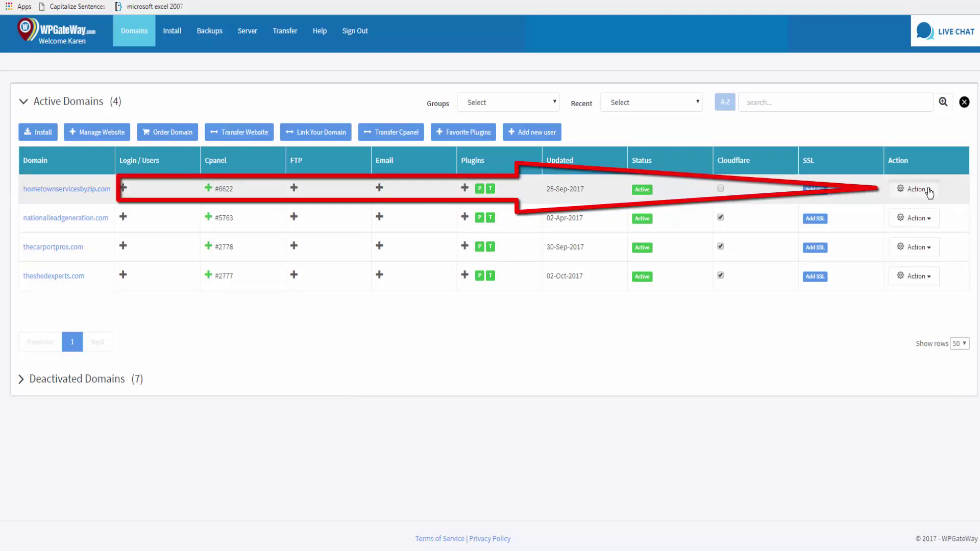
Open the Action menu in the hometownservicesbyzip.com row of the Domains list
{"action": "left_click", "coordinate": [927, 190]}
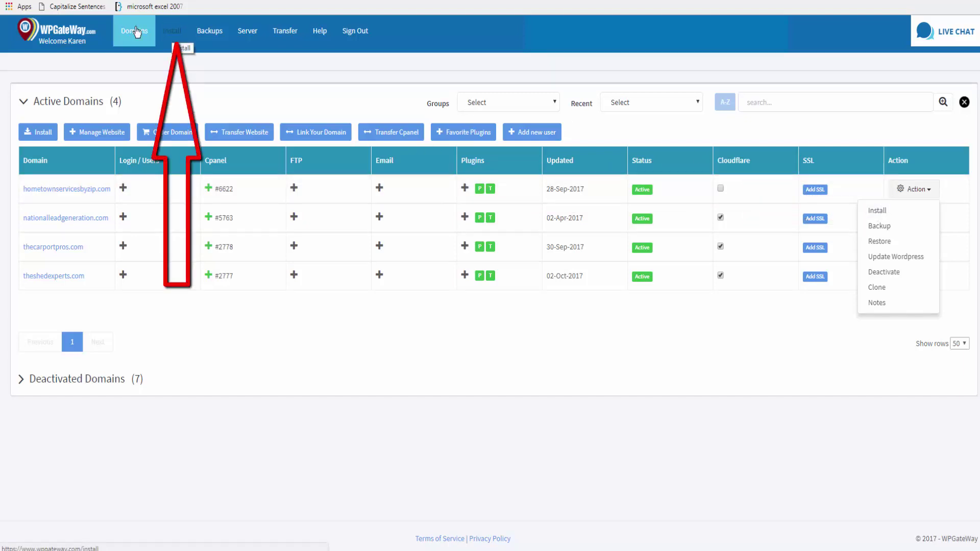
Start a WordPress install using the hometownservicesbyzip.com cPanel account
{"action": "left_click", "coordinate": [174, 31]}
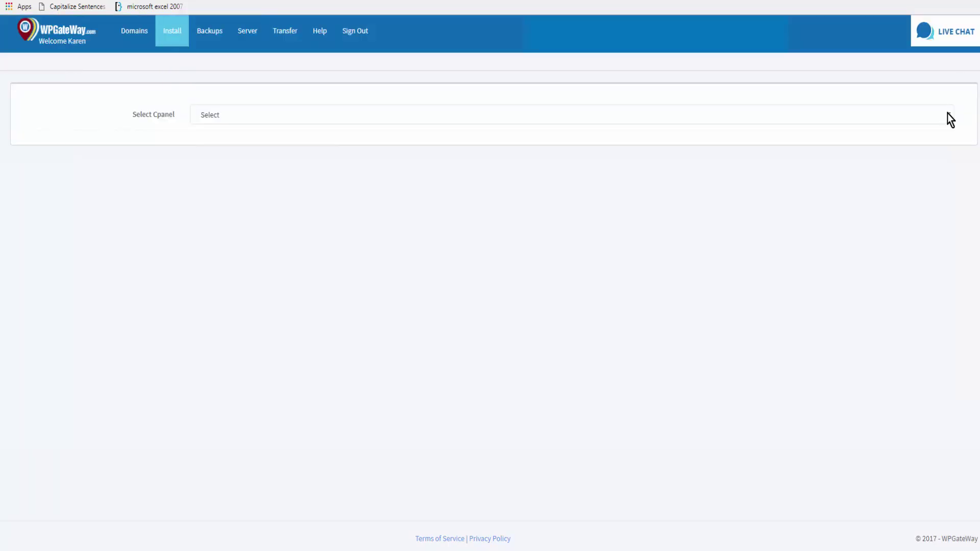
{"action": "left_click", "coordinate": [947, 114]}
{"action": "scroll", "coordinate": [252, 248], "scroll_direction": "down", "scroll_amount": 2}
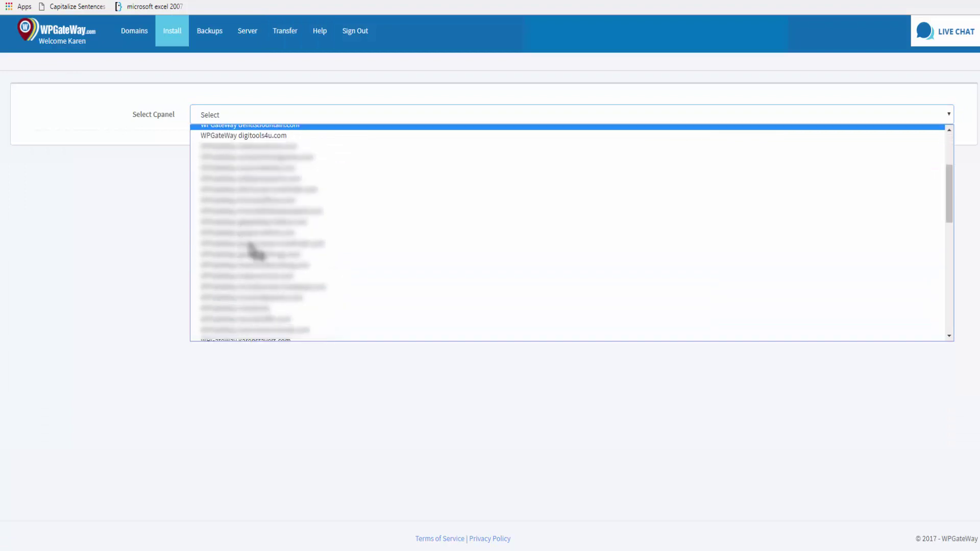
{"action": "left_click", "coordinate": [289, 259]}
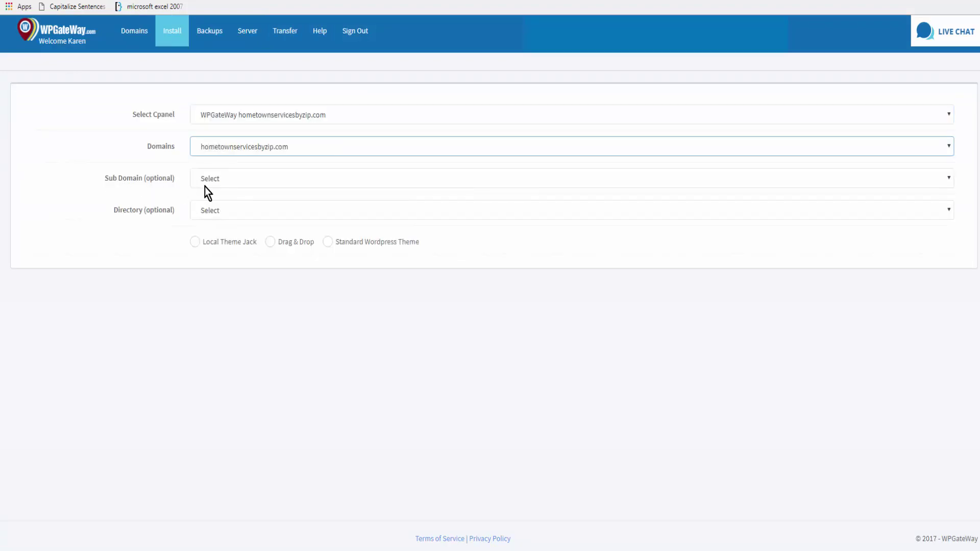
Target a new directory named 'test' and choose the Drag & Drop install type
{"action": "left_click", "coordinate": [219, 212]}
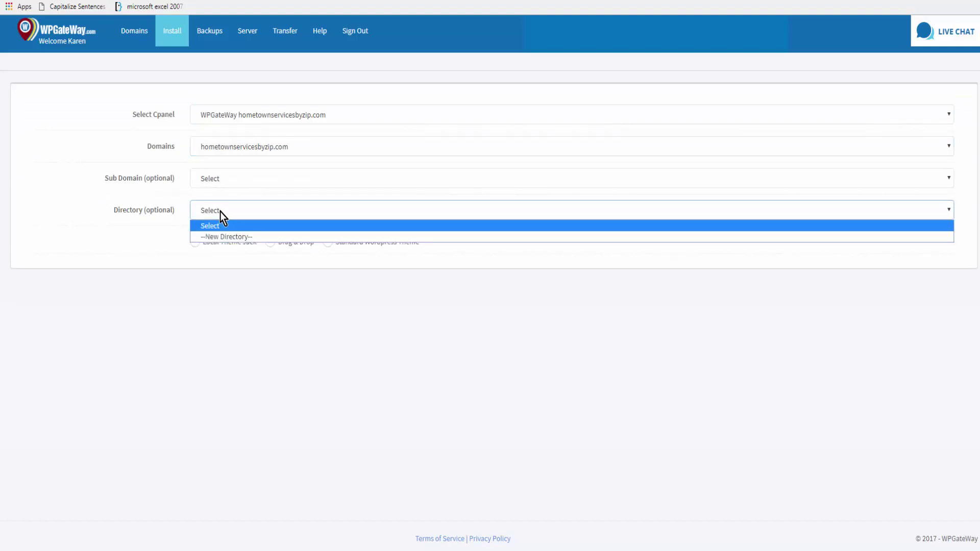
{"action": "left_click", "coordinate": [214, 237]}
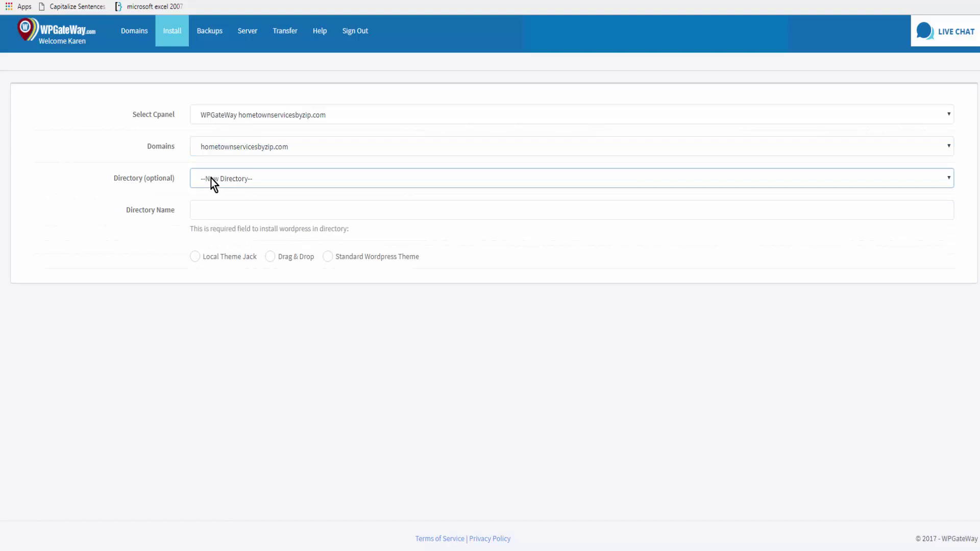
{"action": "left_click", "coordinate": [223, 208]}
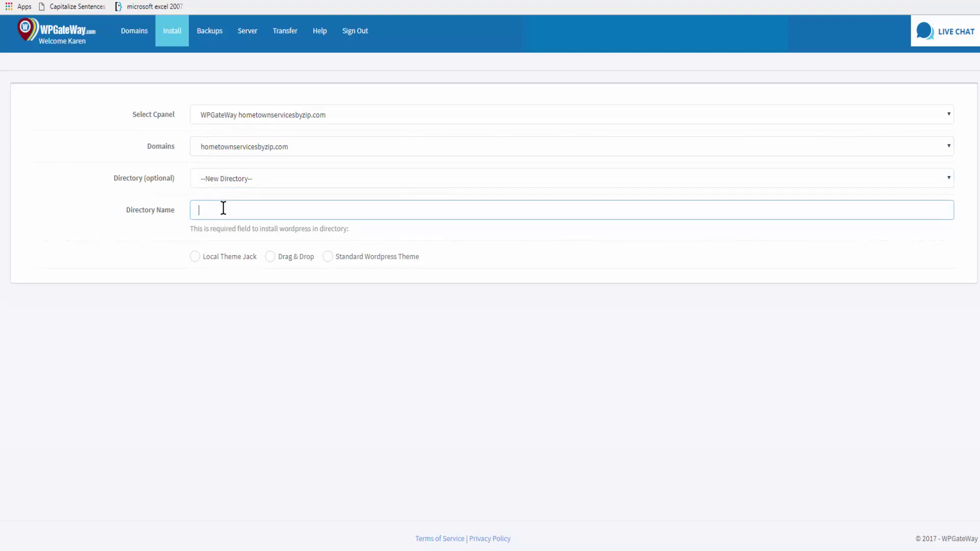
{"action": "type", "text": "test"}
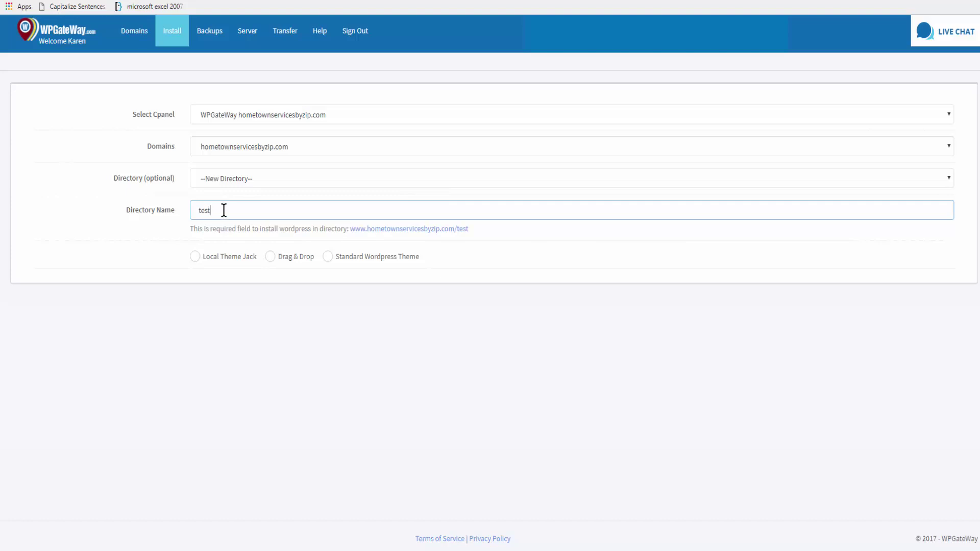
{"action": "left_click", "coordinate": [270, 257]}
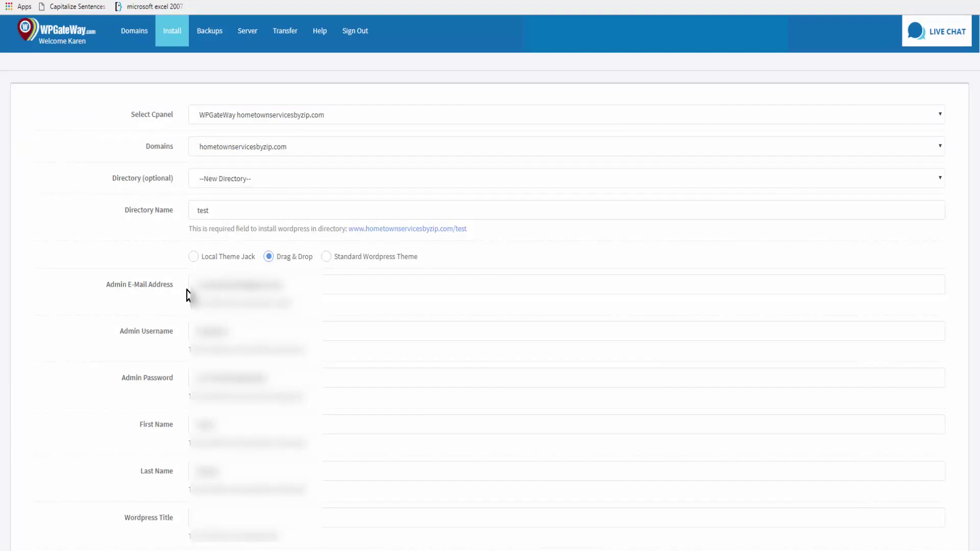
Edit the WordPress Title by trimming it and pasting in new text
{"action": "scroll", "coordinate": [305, 317], "scroll_direction": "down", "scroll_amount": 1}
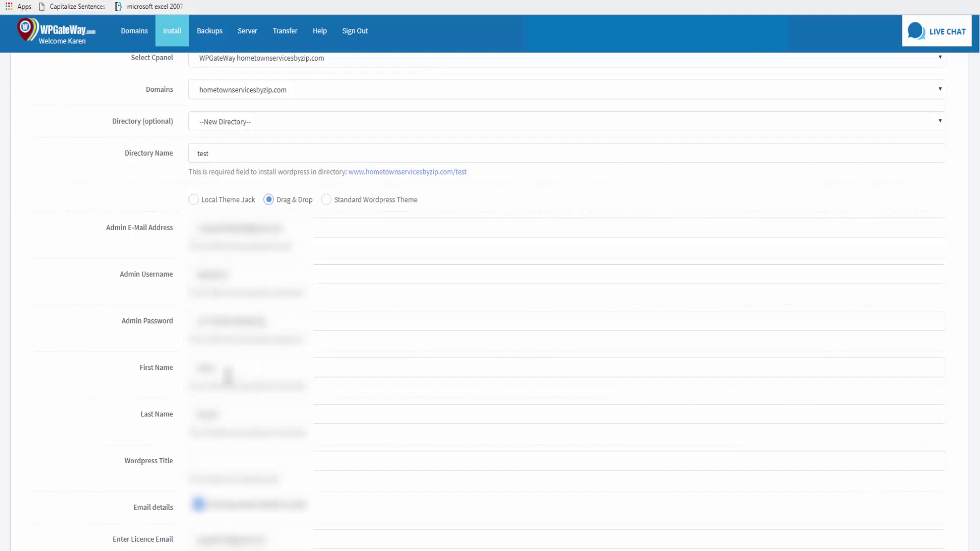
{"action": "left_click", "coordinate": [221, 462]}
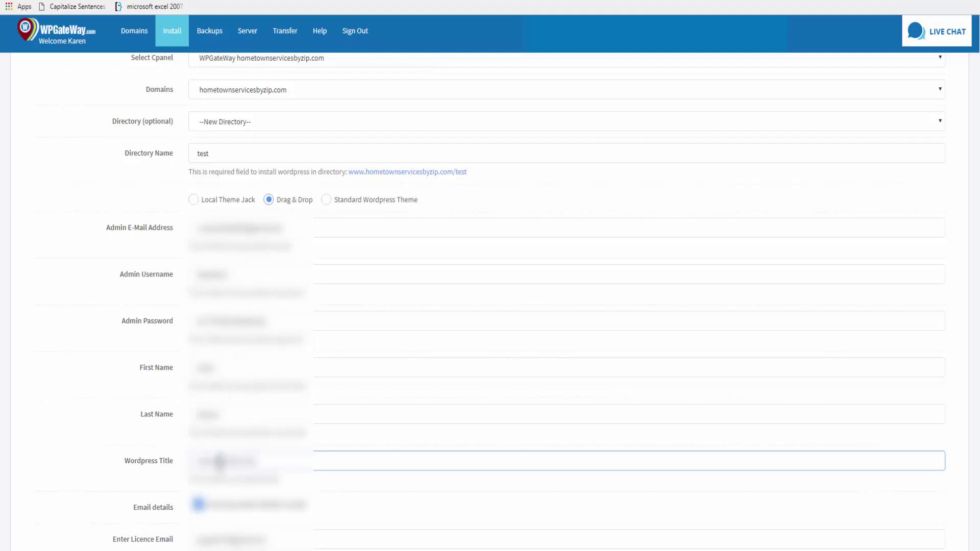
{"action": "key", "text": "BackSpace"}
{"action": "key", "text": "BackSpace"}
{"action": "key", "text": "BackSpace"}
{"action": "key", "text": "BackSpace"}
{"action": "key", "text": "BackSpace"}
{"action": "key", "text": "BackSpace"}
{"action": "key", "text": "BackSpace"}
{"action": "key", "text": "ctrl+v"}
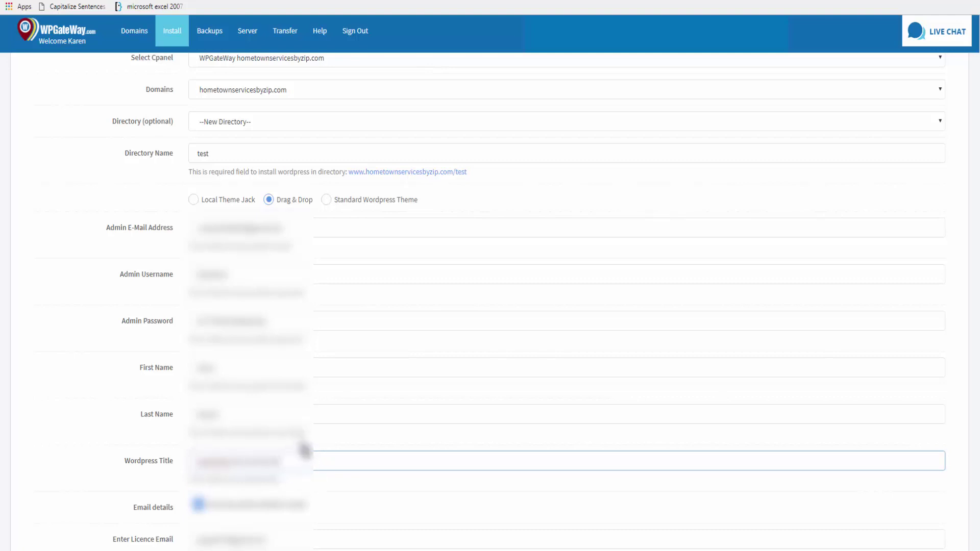
{"action": "scroll", "coordinate": [304, 449], "scroll_direction": "down", "scroll_amount": 1}
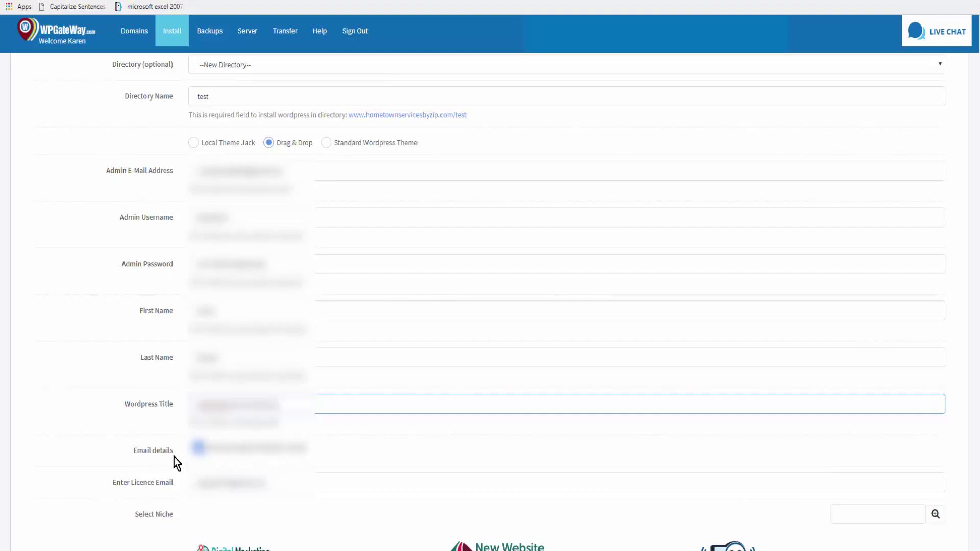
{"action": "scroll", "coordinate": [300, 475], "scroll_direction": "down", "scroll_amount": 3}
Fill the licence email from the saved suggestion and choose the 1 - Digital Marketing niche
{"action": "left_click", "coordinate": [198, 368]}
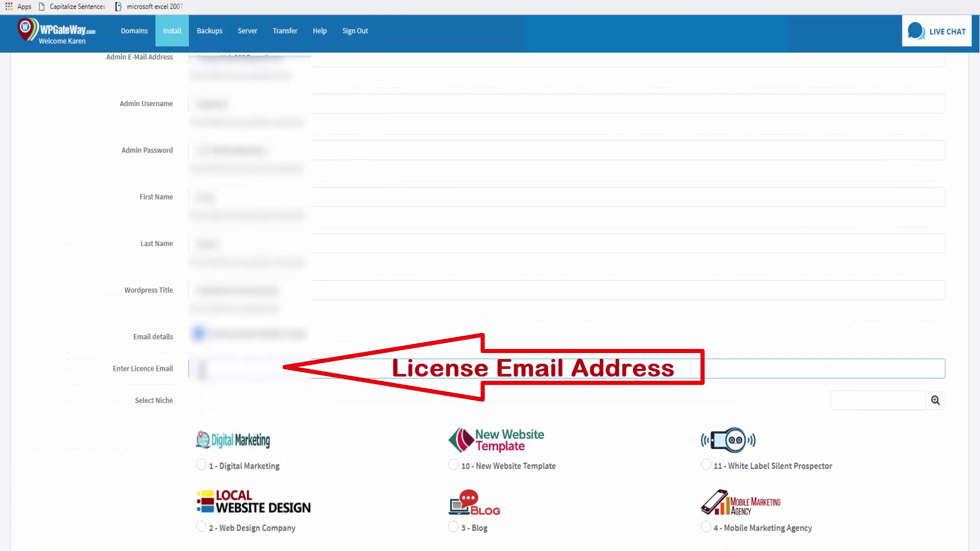
{"action": "left_click", "coordinate": [222, 388]}
{"action": "scroll", "coordinate": [290, 431], "scroll_direction": "down", "scroll_amount": 3}
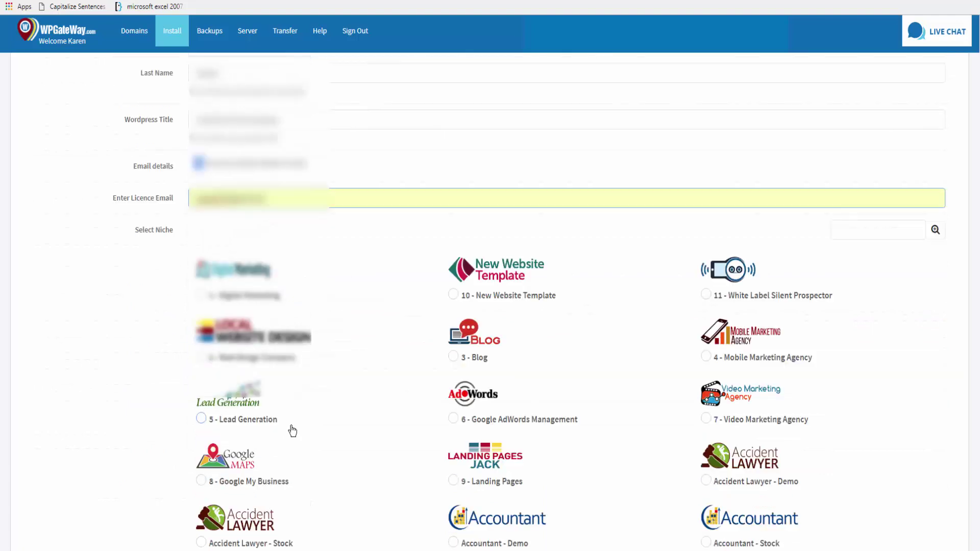
{"action": "left_click", "coordinate": [873, 232]}
{"action": "left_click", "coordinate": [848, 229]}
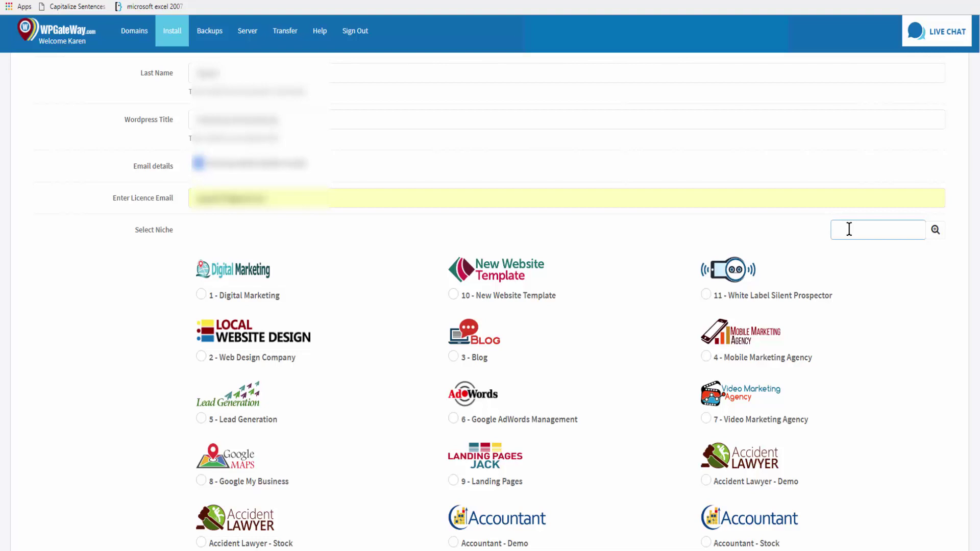
{"action": "left_click", "coordinate": [201, 294]}
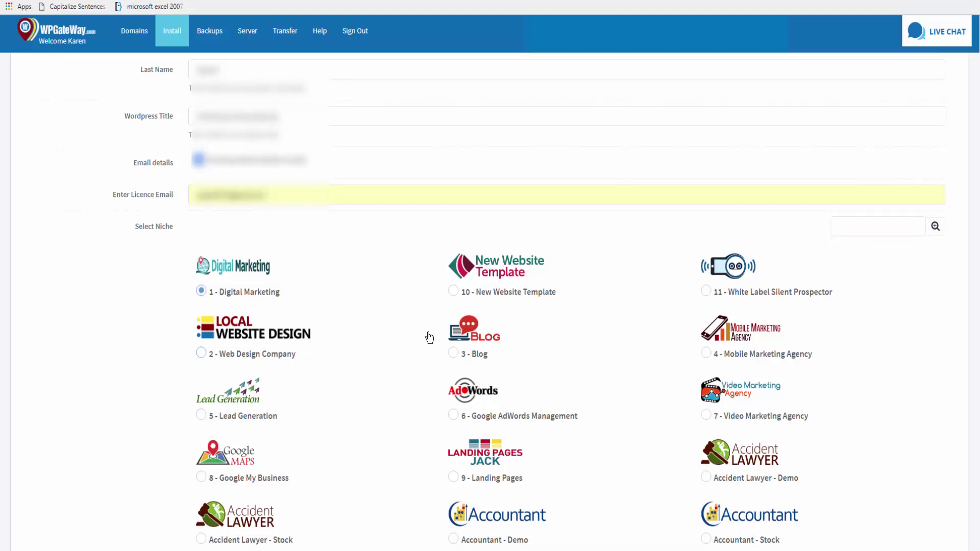
Turn on 'Install favorite plugins' and review the listed plugins
{"action": "scroll", "coordinate": [426, 334], "scroll_direction": "down", "scroll_amount": 3}
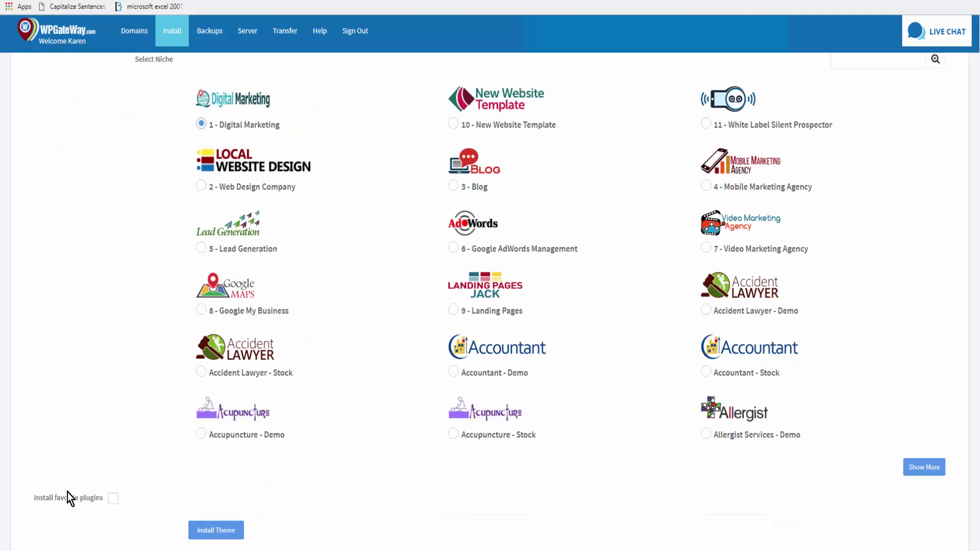
{"action": "left_click", "coordinate": [113, 499]}
{"action": "scroll", "coordinate": [302, 416], "scroll_direction": "down", "scroll_amount": 2}
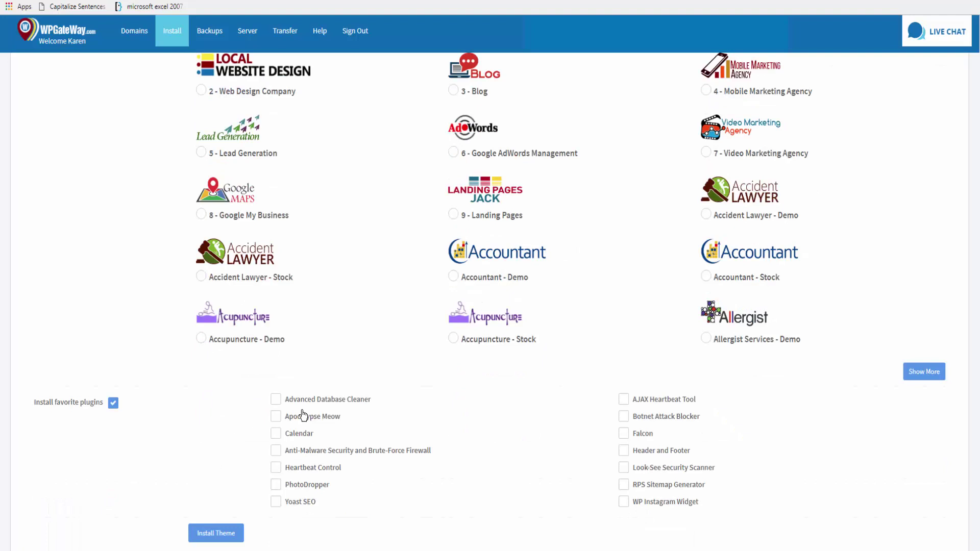
{"action": "scroll", "coordinate": [302, 416], "scroll_direction": "down", "scroll_amount": 1}
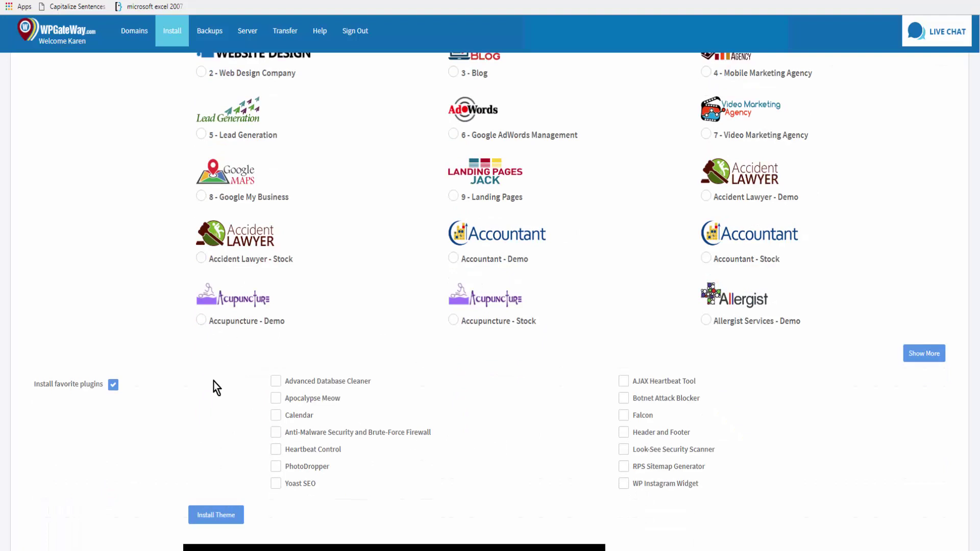
Install the theme into /test, open its WP Login page, and copy the admin username
{"action": "left_click", "coordinate": [214, 515]}
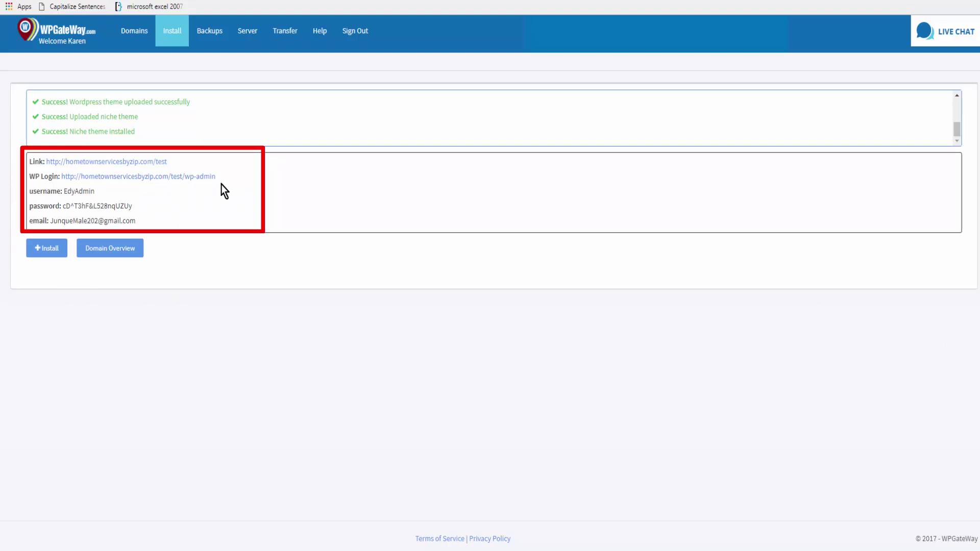
{"action": "left_click", "coordinate": [131, 177]}
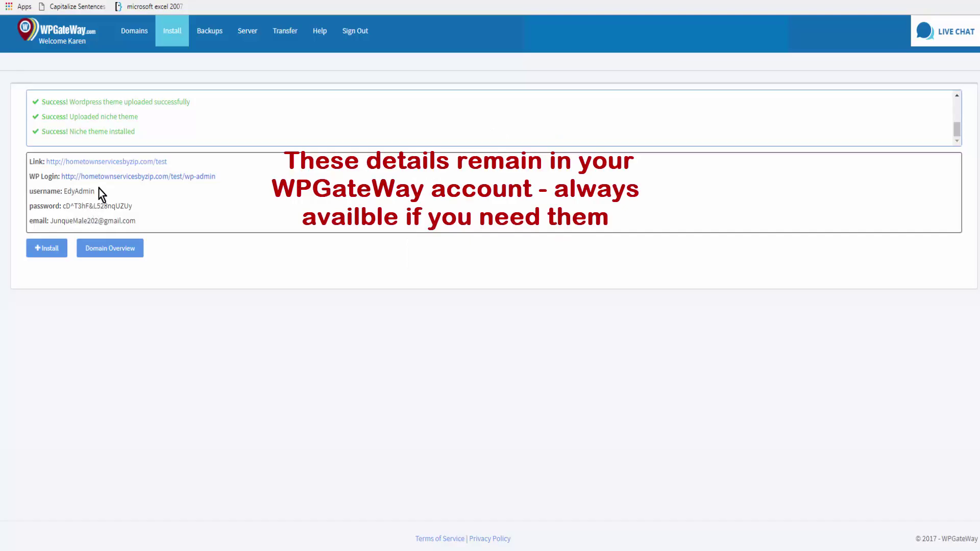
{"action": "left_click_drag", "start_coordinate": [94, 192], "coordinate": [67, 195]}
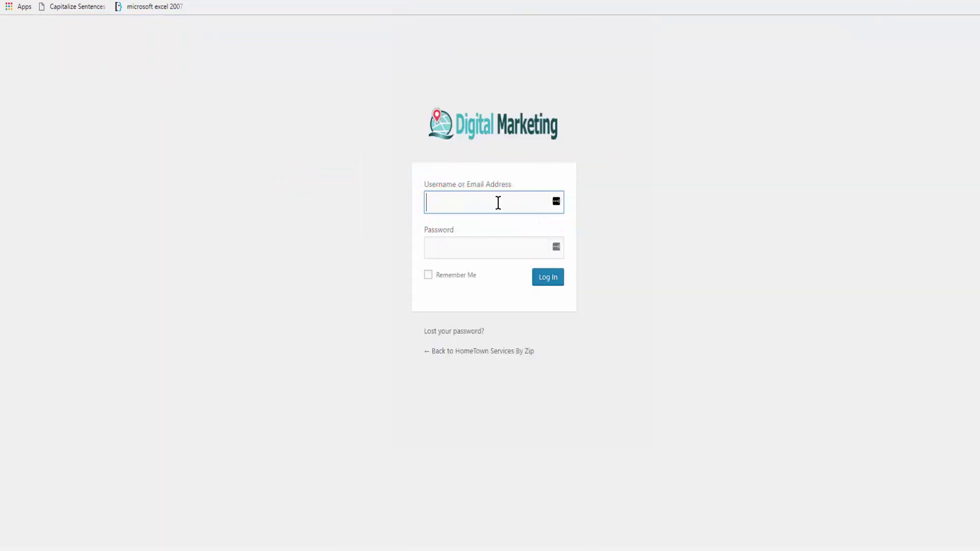
Log in to the /test WordPress site with the copied admin username and password
{"action": "key", "text": "ctrl+v"}
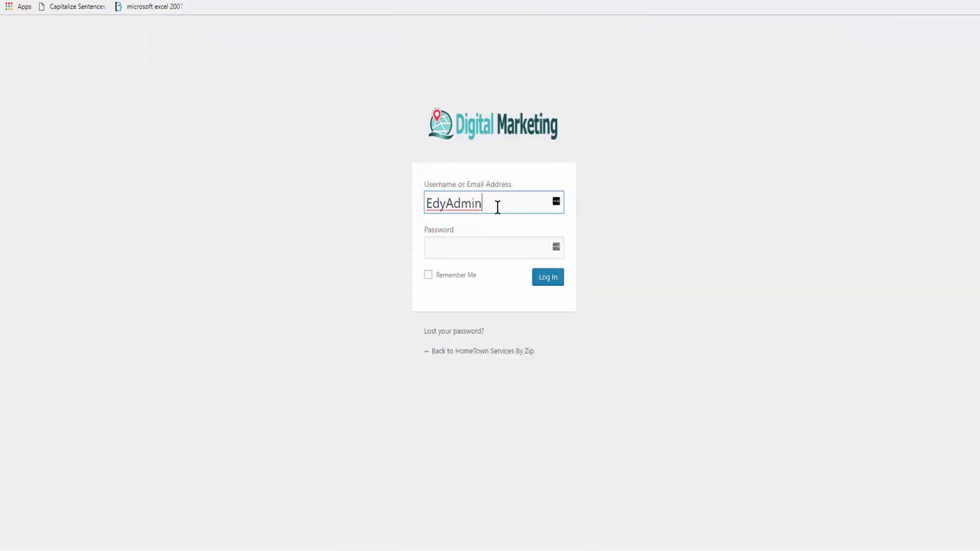
{"action": "left_click_drag", "start_coordinate": [133, 206], "coordinate": [63, 206]}
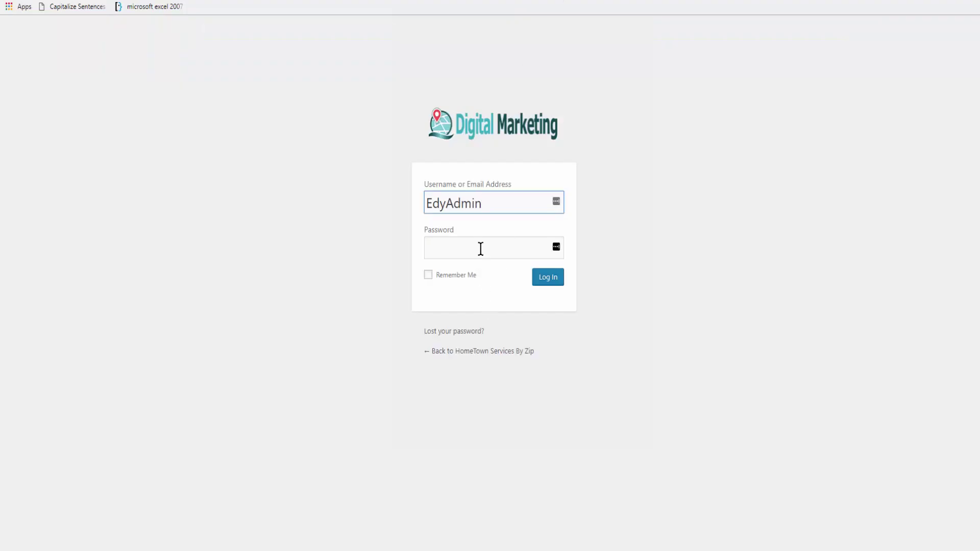
{"action": "left_click", "coordinate": [480, 249]}
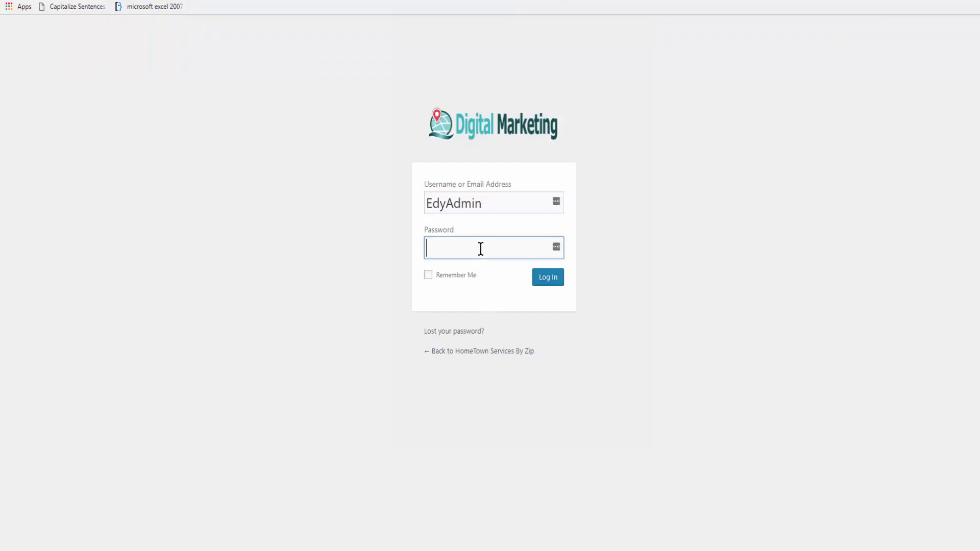
{"action": "key", "text": "ctrl+v"}
{"action": "left_click", "coordinate": [548, 279]}
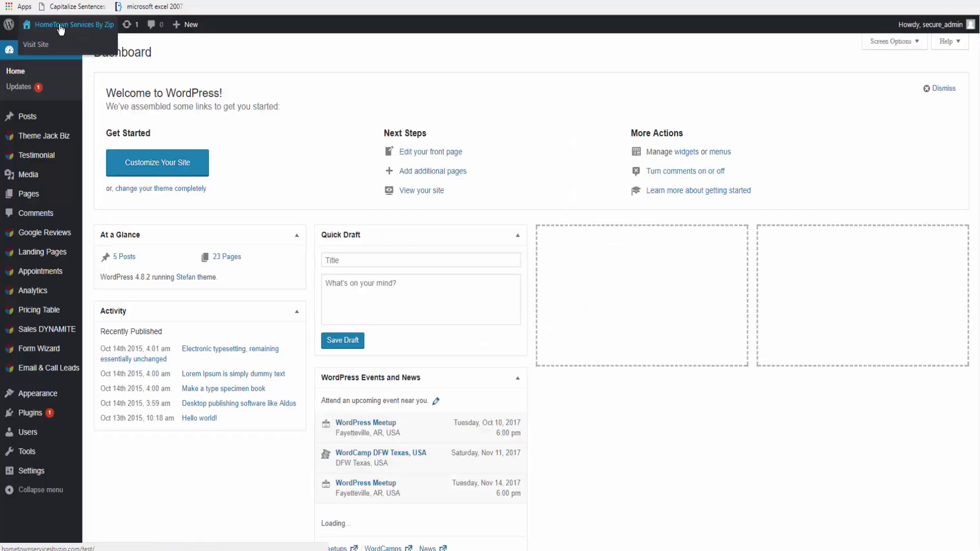
Open the live site in a new tab and scroll through its Digital Marketing homepage
{"action": "right_click", "coordinate": [60, 27]}
{"action": "left_click", "coordinate": [81, 34]}
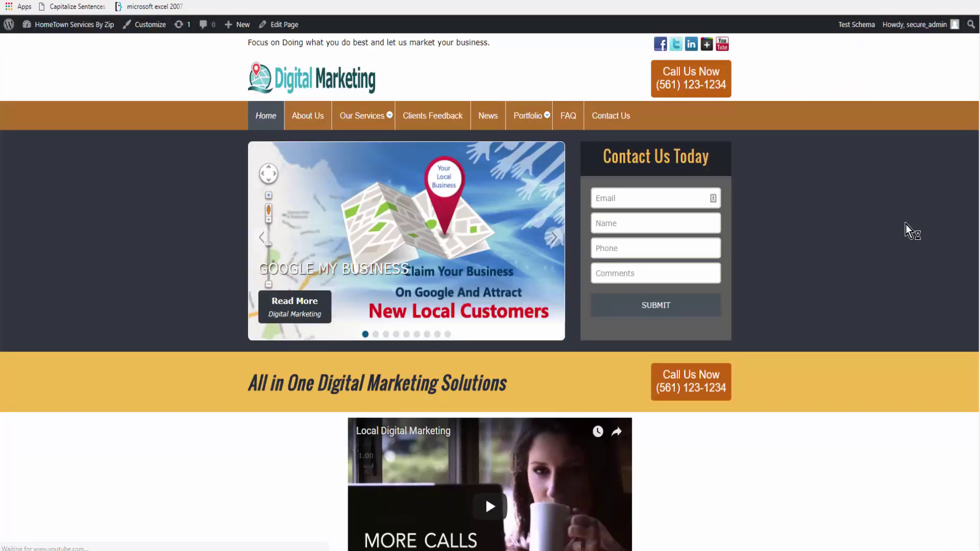
{"action": "scroll", "coordinate": [877, 237], "scroll_direction": "down", "scroll_amount": 5}
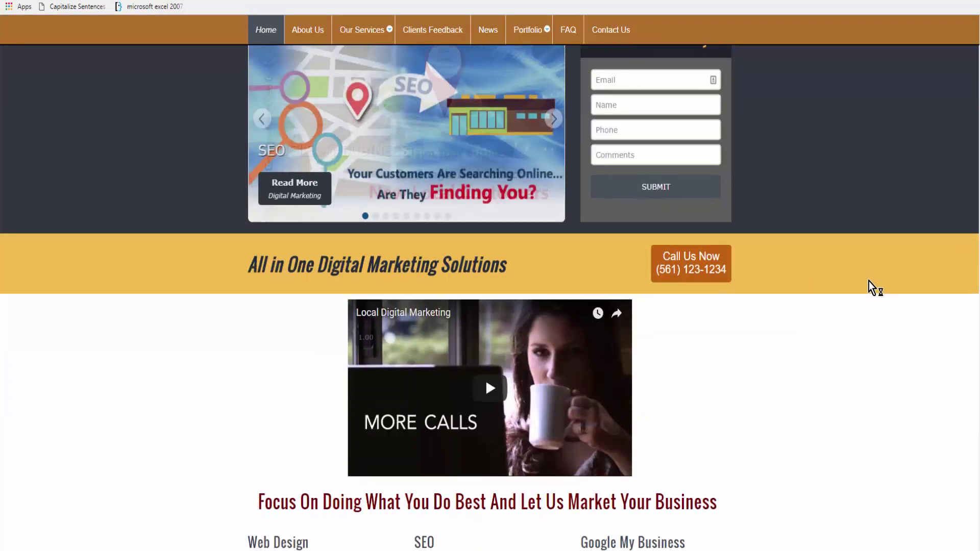
{"action": "scroll", "coordinate": [860, 299], "scroll_direction": "down", "scroll_amount": 10}
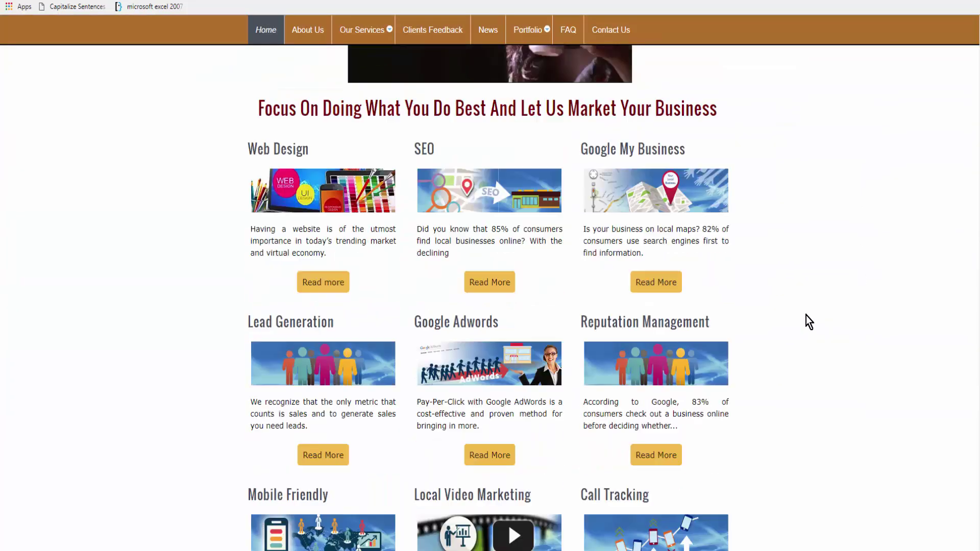
{"action": "scroll", "coordinate": [804, 337], "scroll_direction": "down", "scroll_amount": 3}
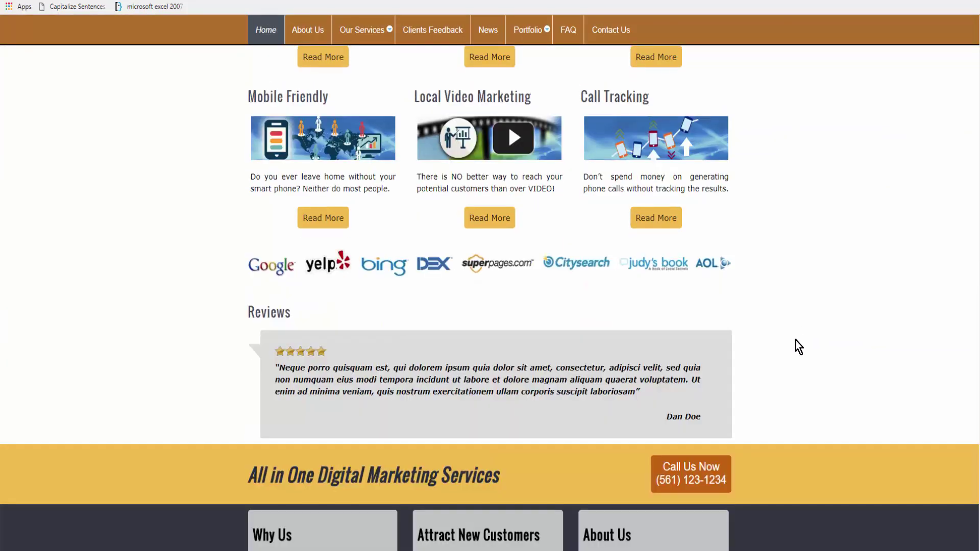
{"action": "scroll", "coordinate": [799, 347], "scroll_direction": "up", "scroll_amount": 8}
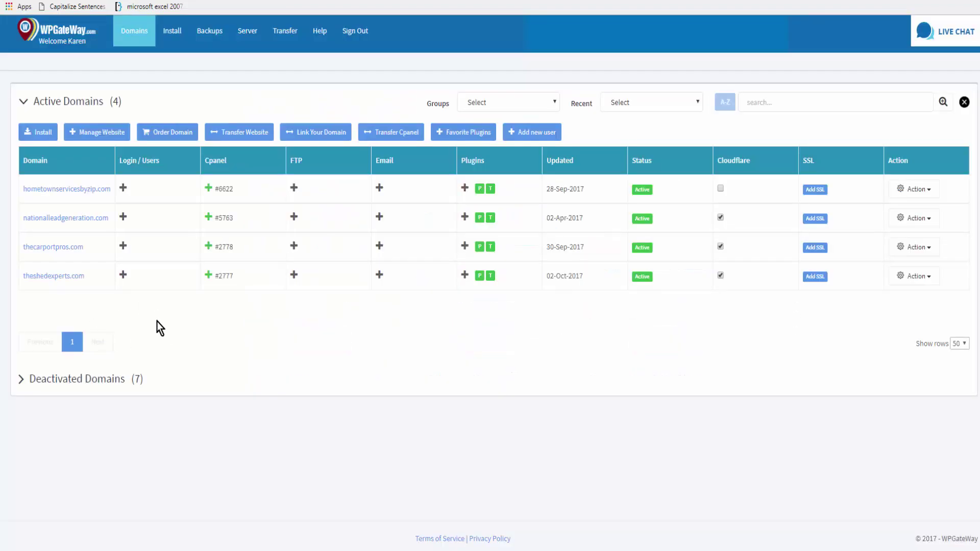